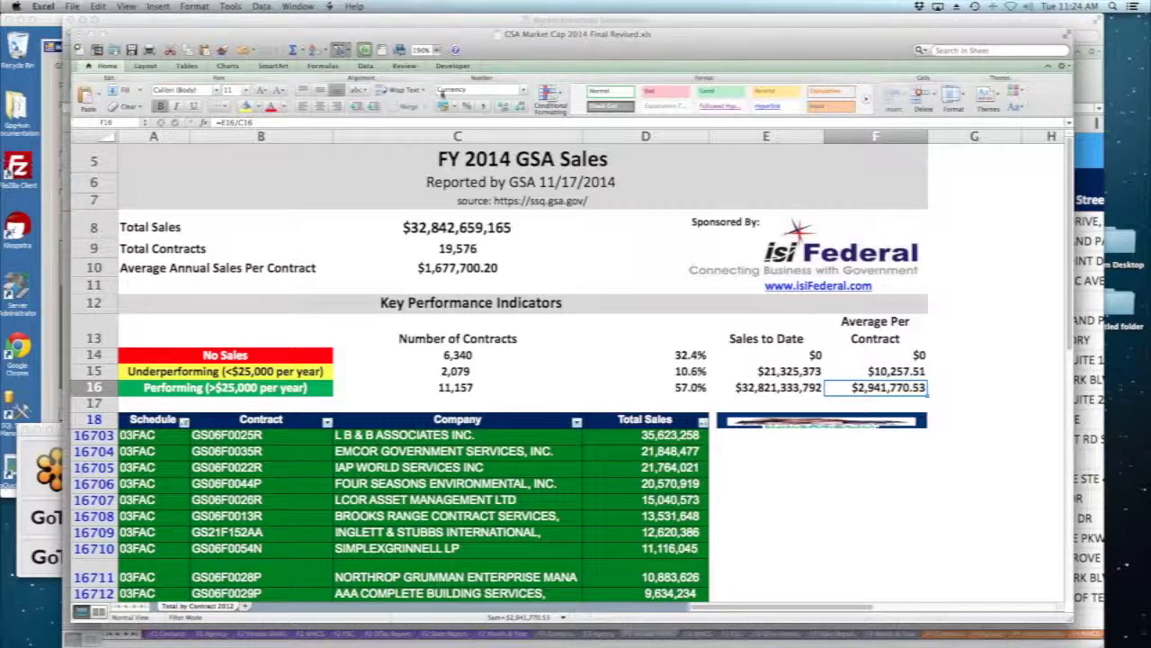
- Search the GSA Market Cap sheet for "green sensitive"
scroll(780, 280, "up", 3)
scroll(780, 280, "down", 3)
scroll(780, 280, "up", 1)
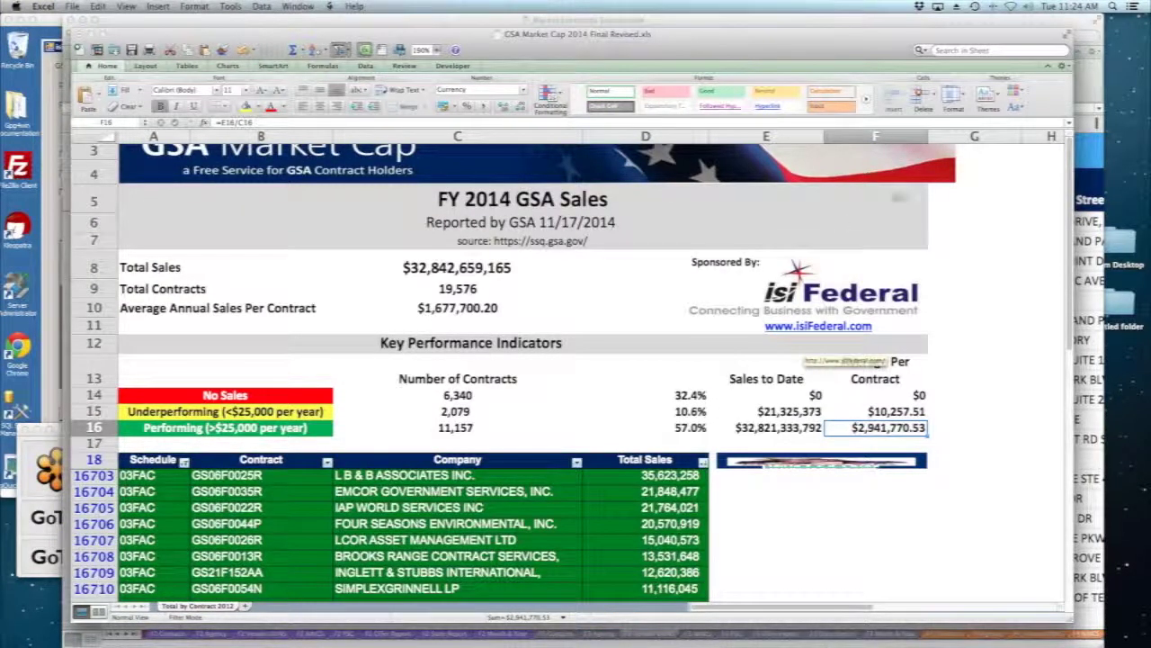
left_click(952, 51)
type("grew")
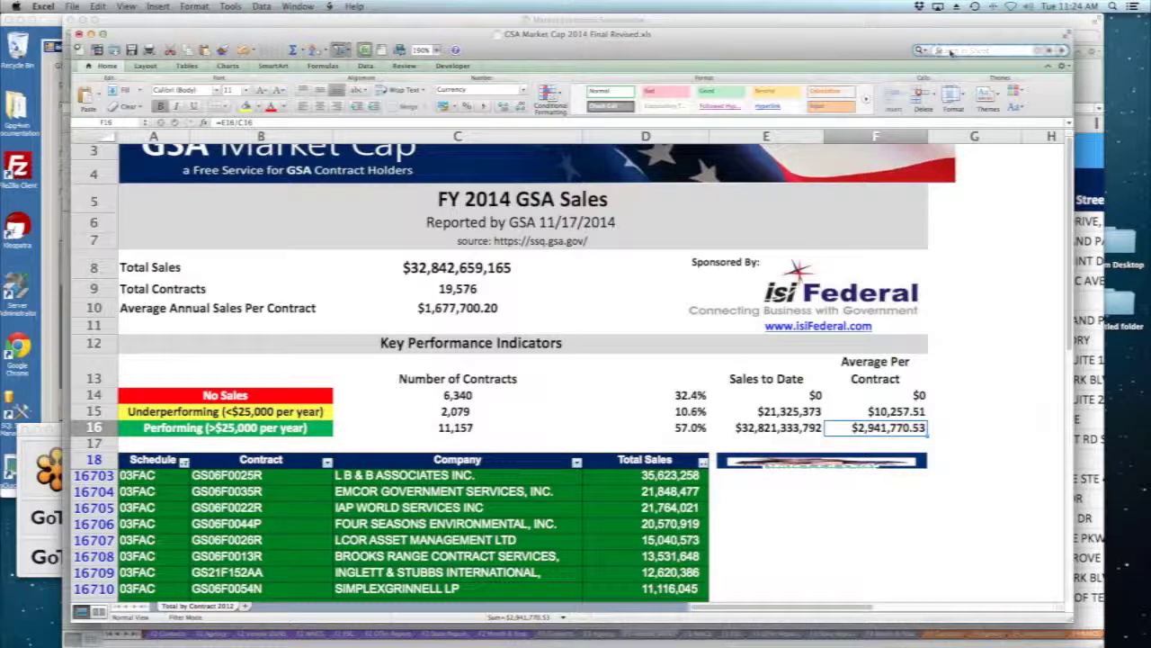
type(" sensitive")
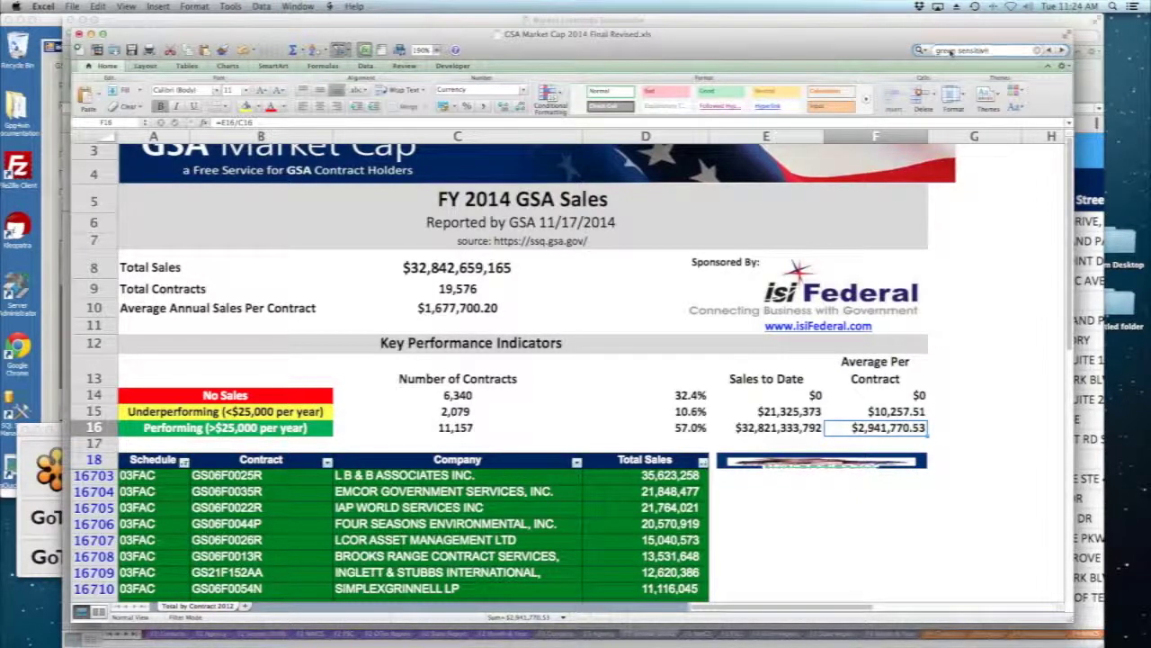
key("Return")
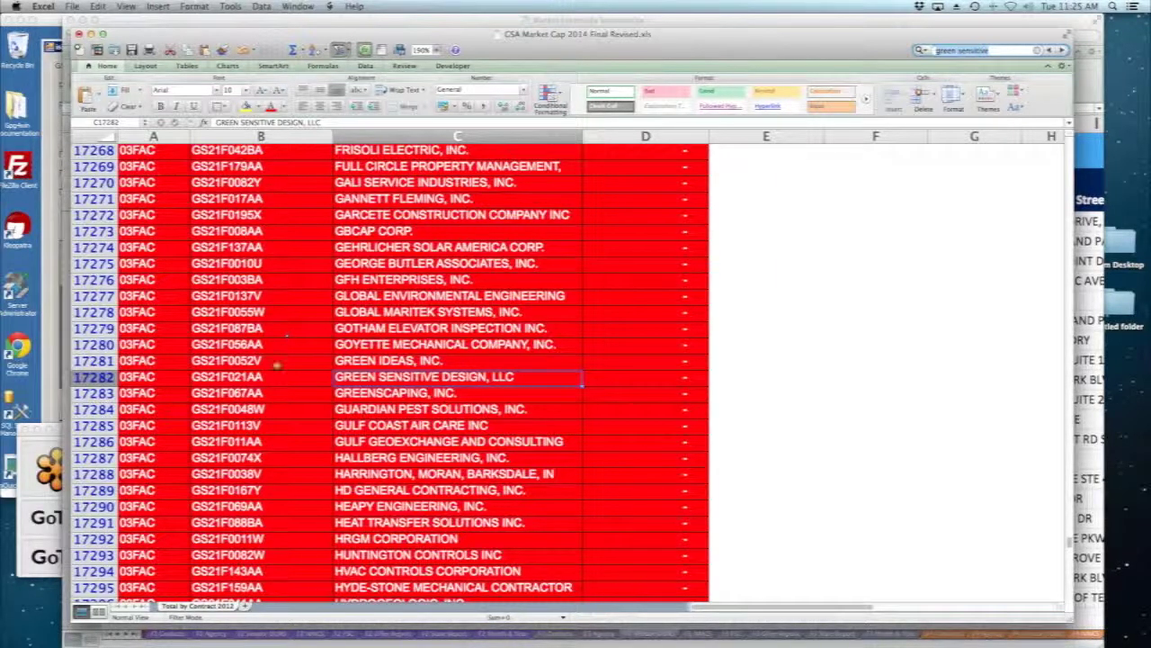
- Copy the contract number of Green Sensitive Design, LLC from the Contract column
left_click(265, 378)
double_click(222, 123)
key("ctrl+c")
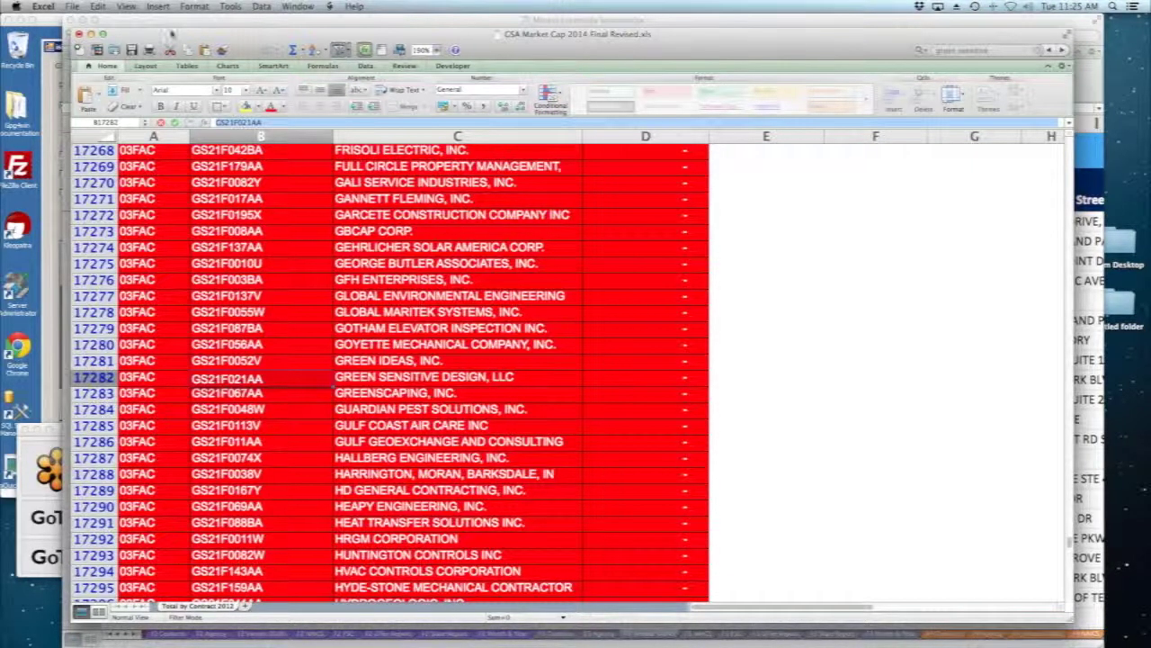
- Switch to isiFederal Quick Spec in the remote desktop and replace the Contract value with the copied contract number, adding hyphens
left_click(51, 20)
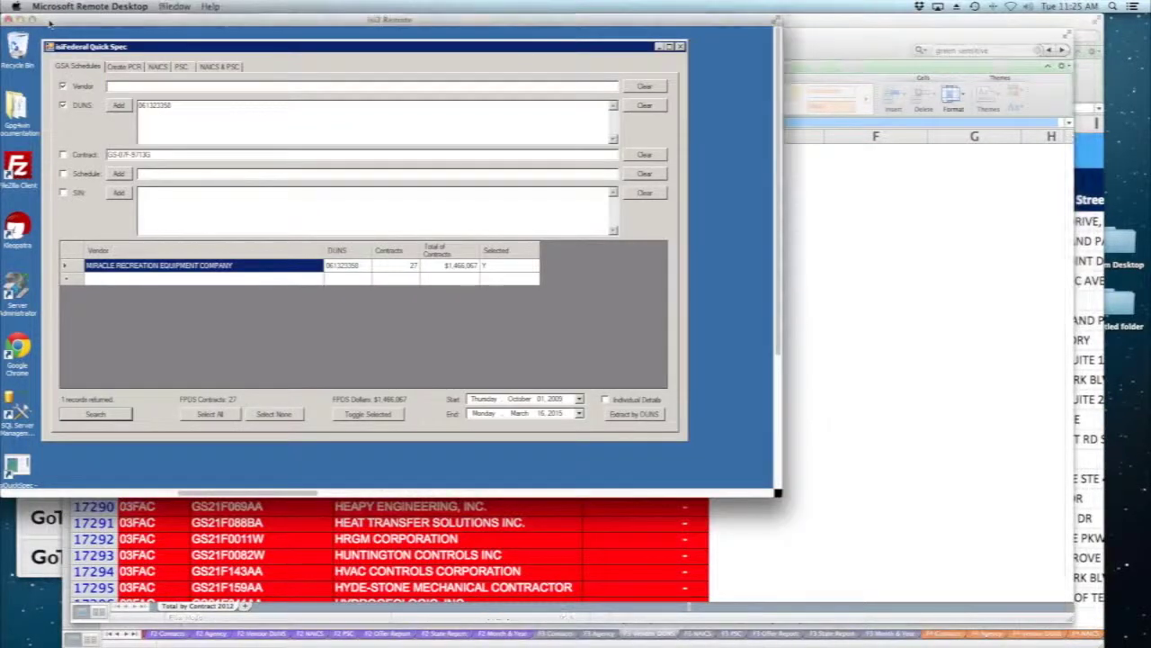
left_click_drag(162, 154, 107, 155)
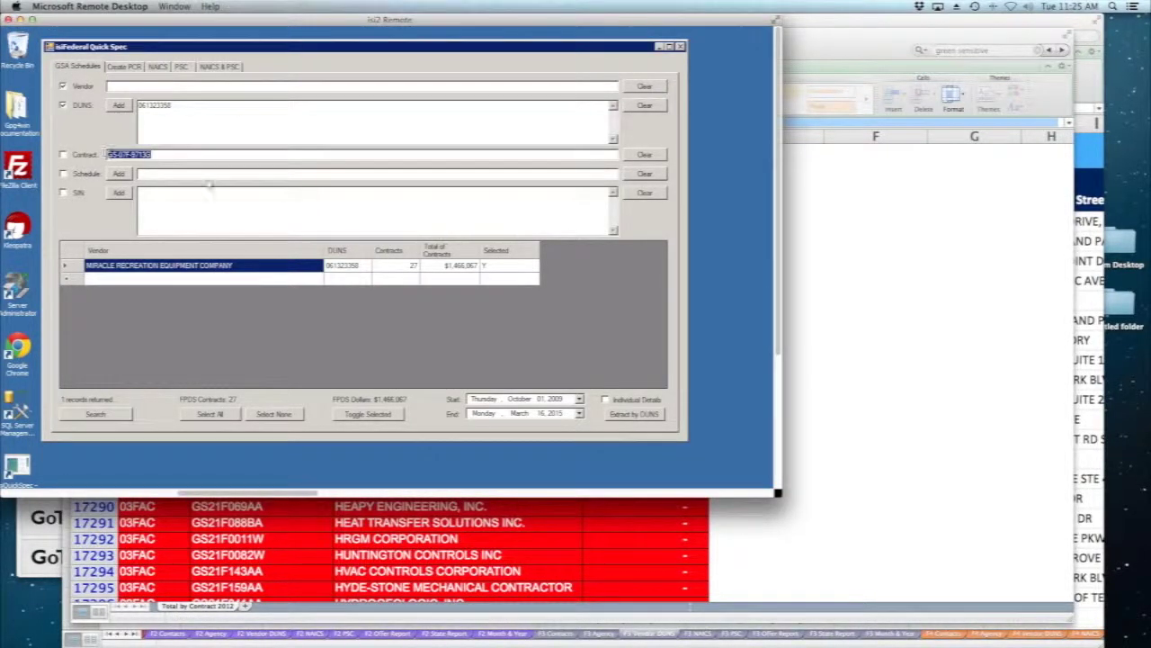
left_click_drag(120, 155, 165, 155)
right_click(107, 155)
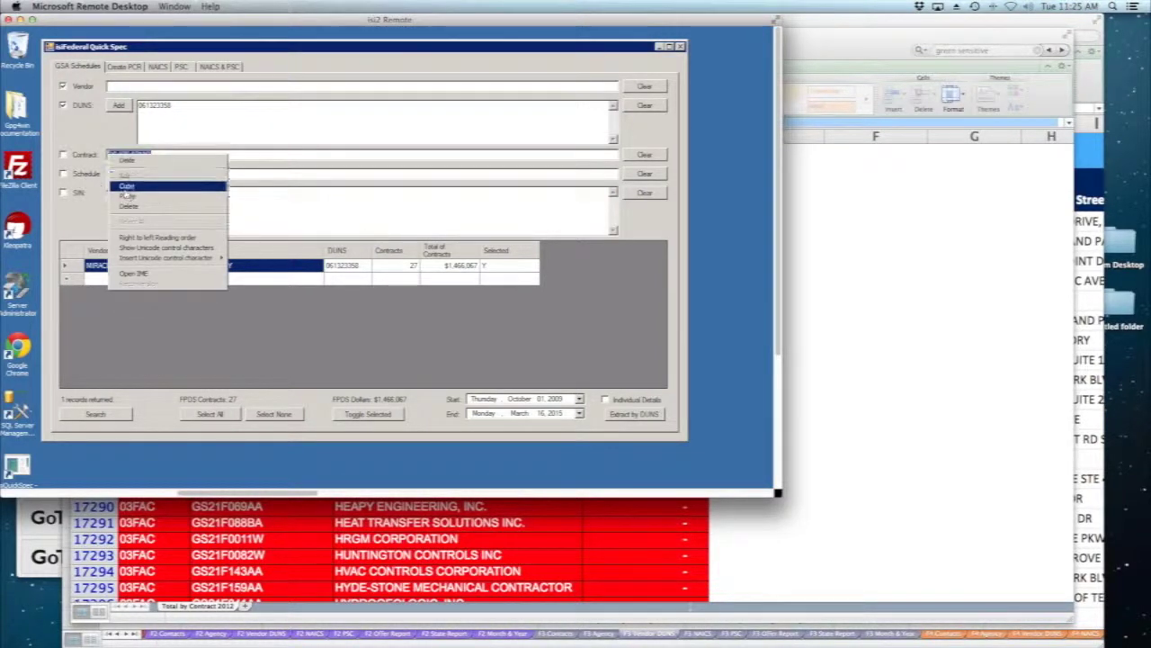
left_click(120, 187)
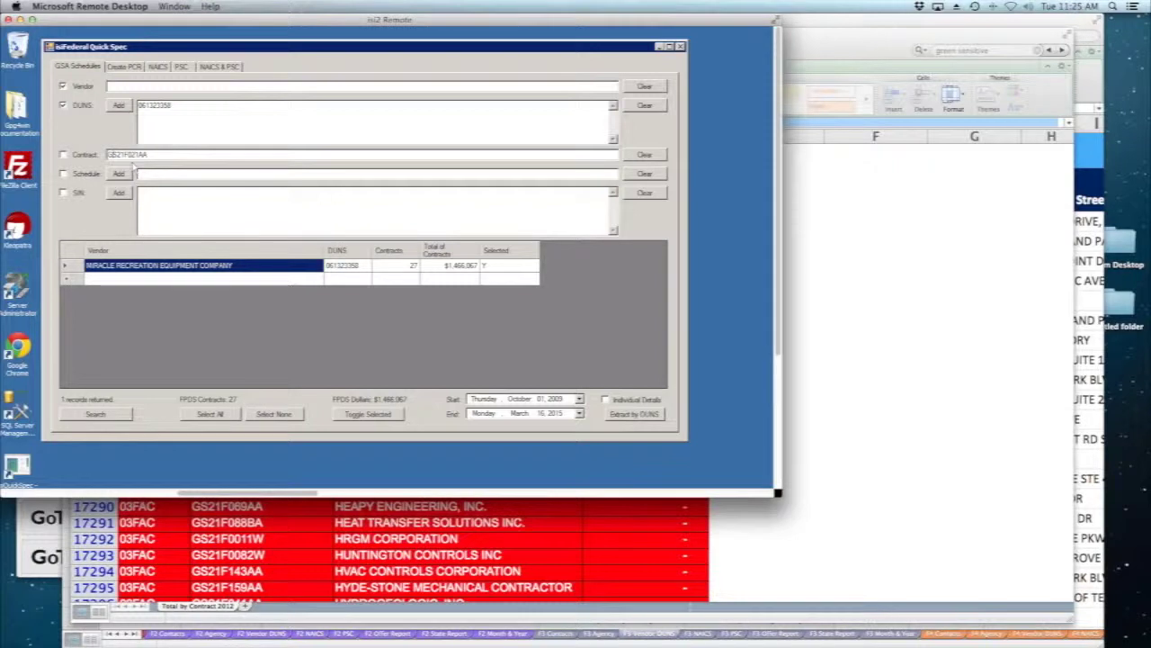
type("-21F-")
- Enable the Contract, Schedule and SIN criteria, clear the DUNS list, and run the search by contract number
left_click(62, 155)
left_click(62, 174)
left_click(62, 193)
left_click(644, 105)
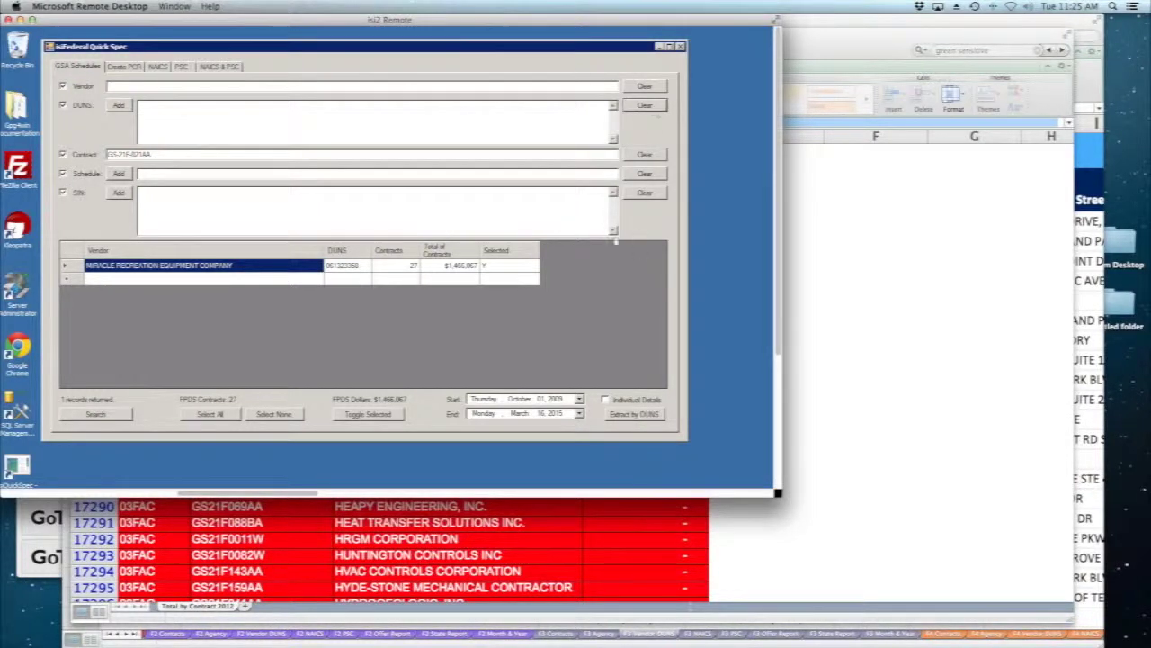
left_click(101, 415)
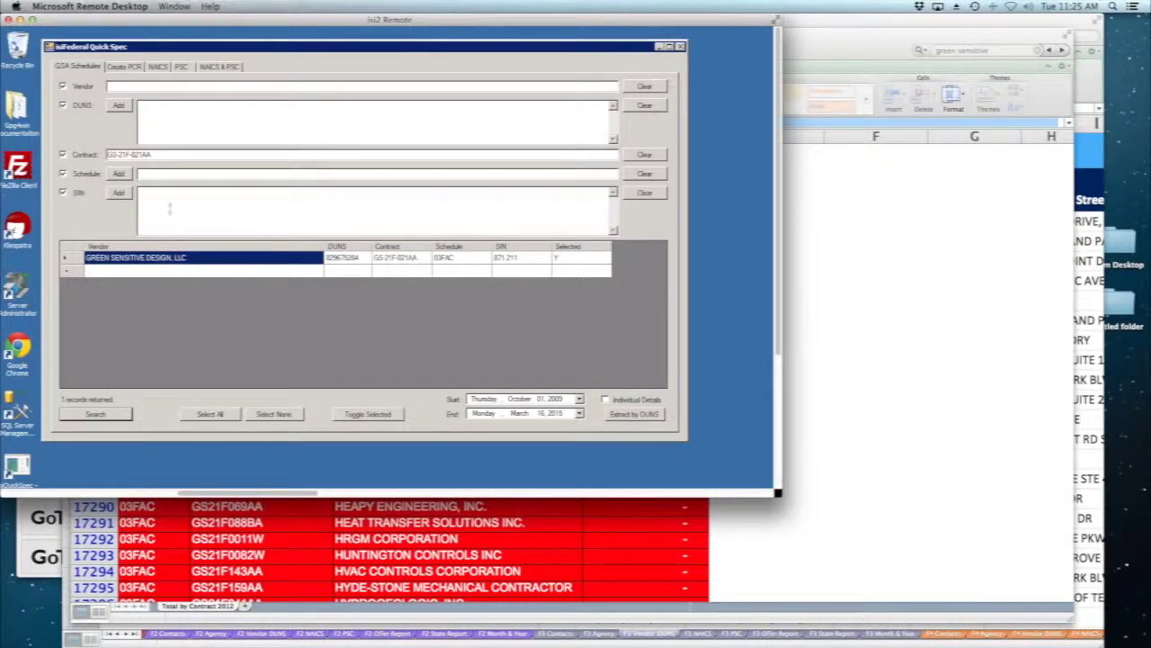
- Add the result's SIN 871 211 and Schedule 03FAC as criteria, empty the Contract and DUNS fields, and search for matching vendors
left_click(118, 195)
left_click(118, 173)
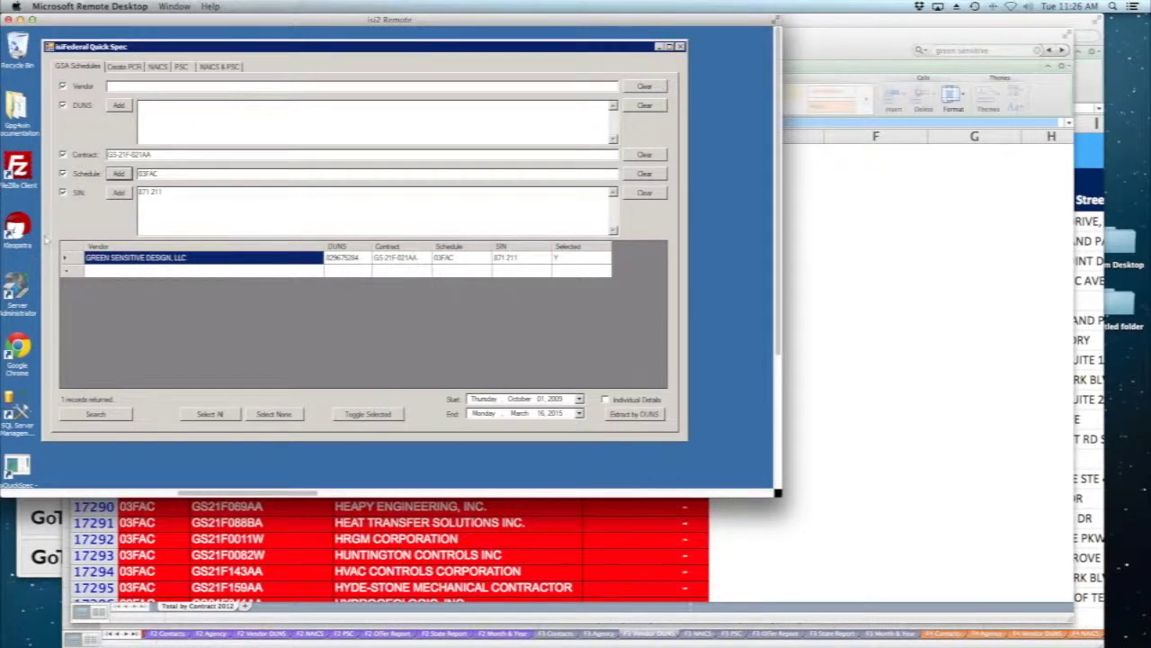
left_click_drag(154, 155, 90, 160)
key("BackSpace")
left_click(118, 105)
left_click_drag(180, 105, 126, 106)
key("BackSpace")
left_click(105, 414)
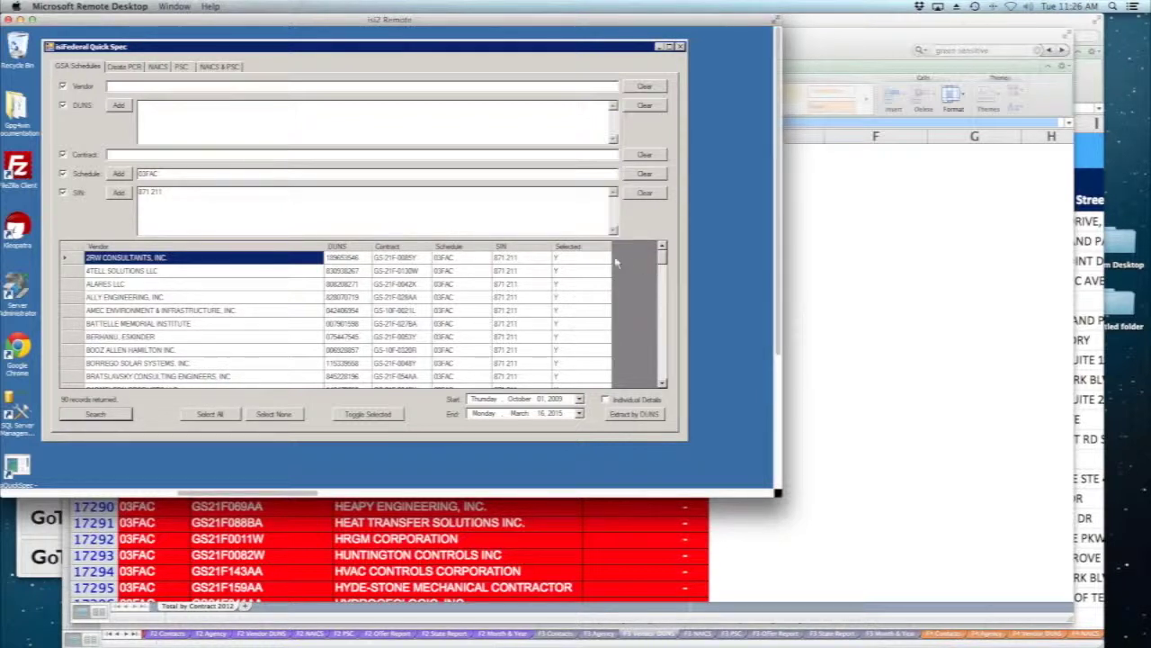
- Add the DUNS numbers of all returned vendors, disable the Contract, Schedule and SIN criteria, and run the search by DUNS
left_click(119, 107)
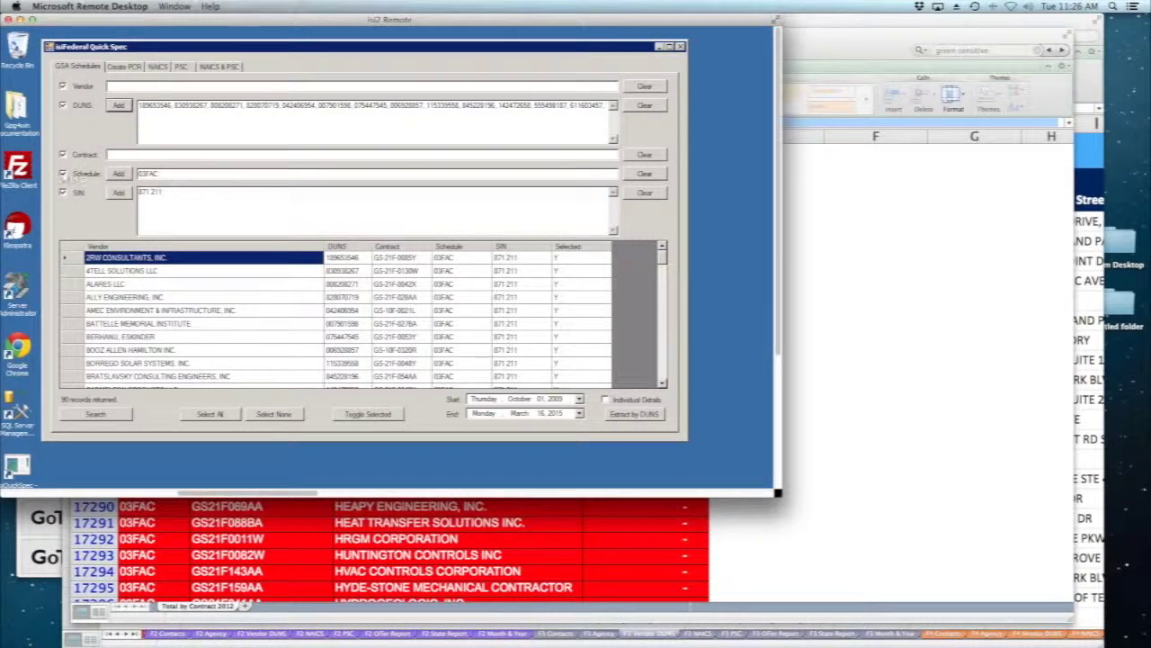
left_click(62, 153)
left_click(62, 172)
left_click(62, 192)
left_click_drag(178, 176, 126, 178)
left_click(99, 414)
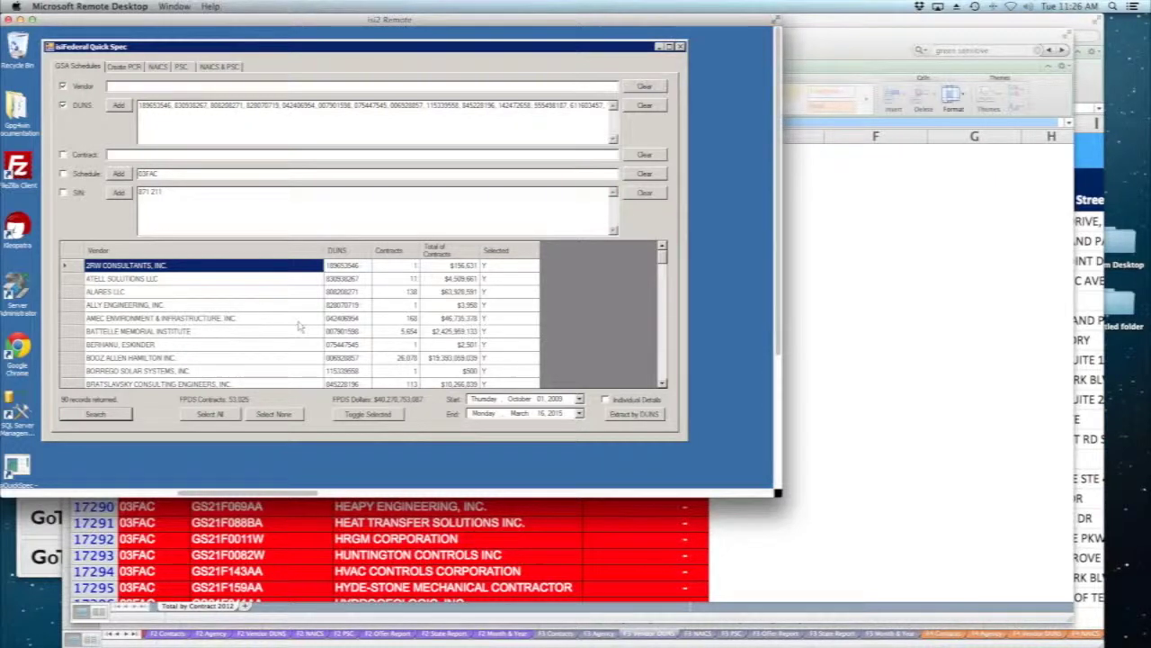
- Switch back to the GSA Market Cap workbook and select the Total Sales values from row 16703 through row 17470
left_click(905, 314)
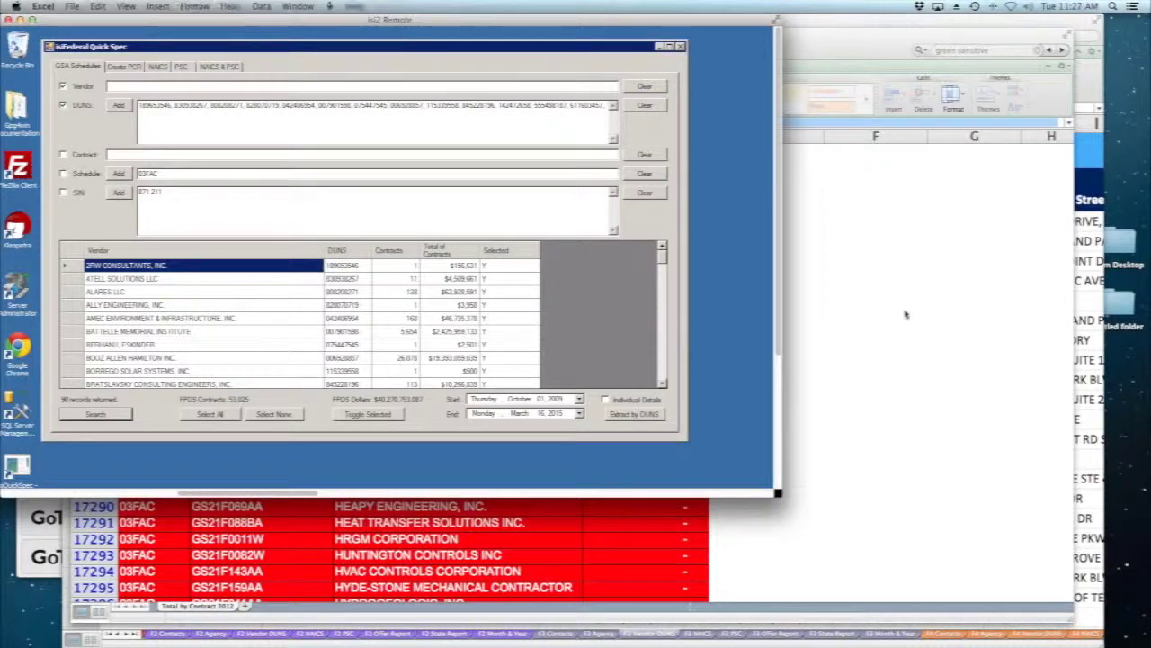
scroll(791, 506, "up", 3)
scroll(791, 508, "up", 3)
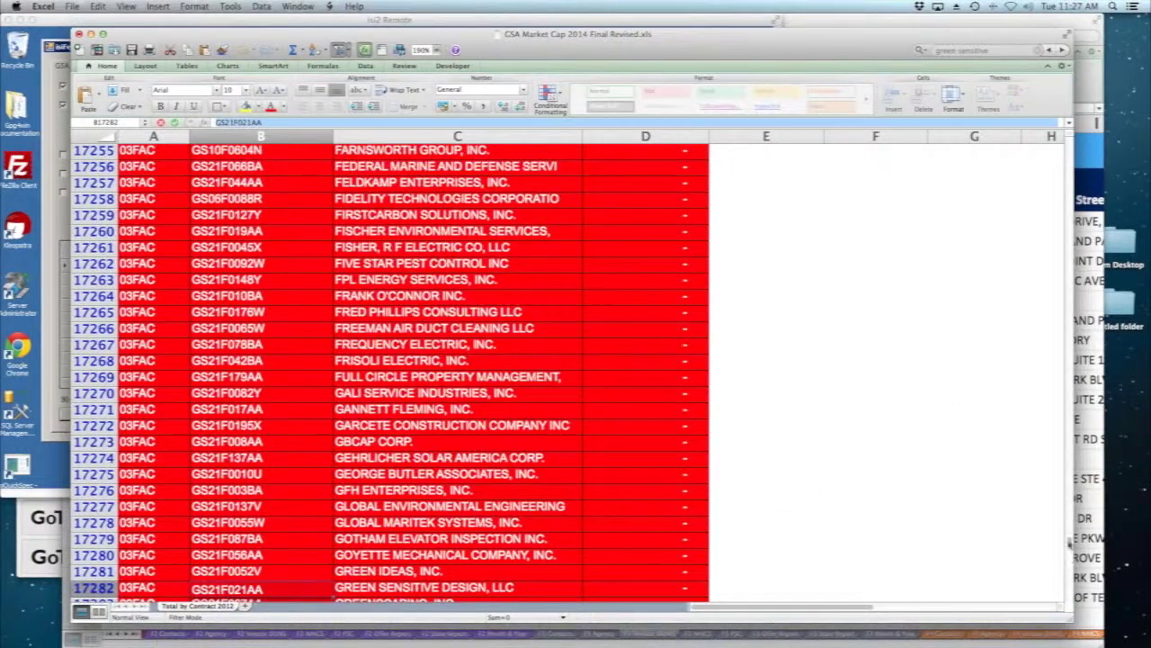
scroll(1070, 542, "up", 20)
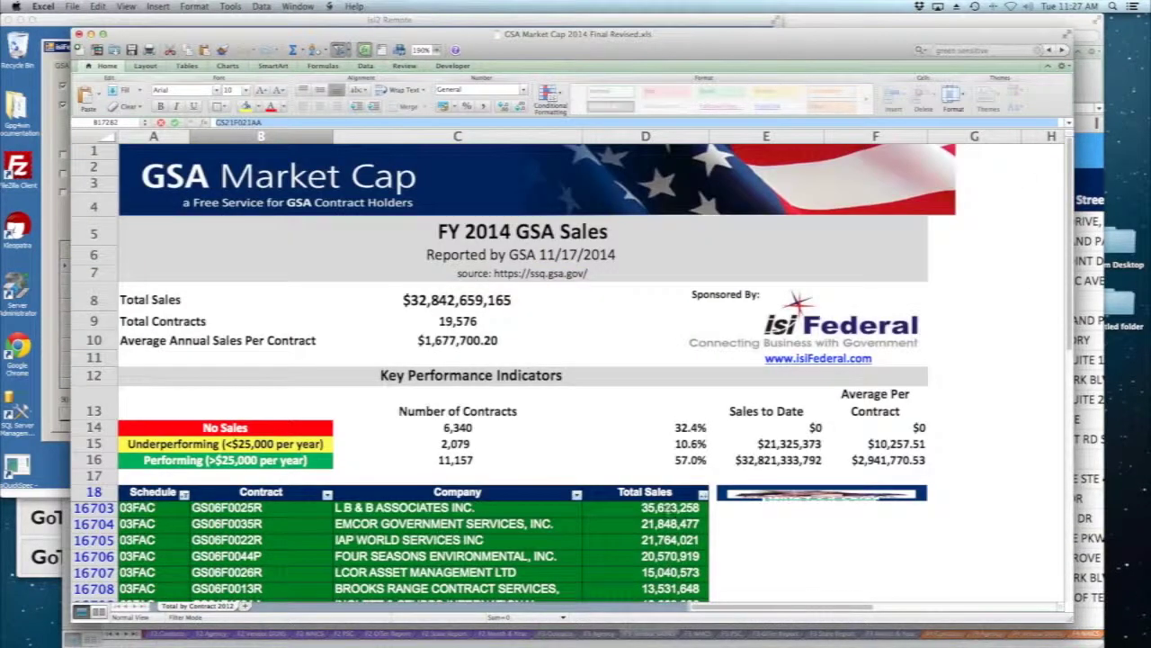
left_click(670, 507)
scroll(1072, 339, "down", 6)
left_click_drag(1072, 339, 1070, 531)
scroll(761, 386, "up", 4)
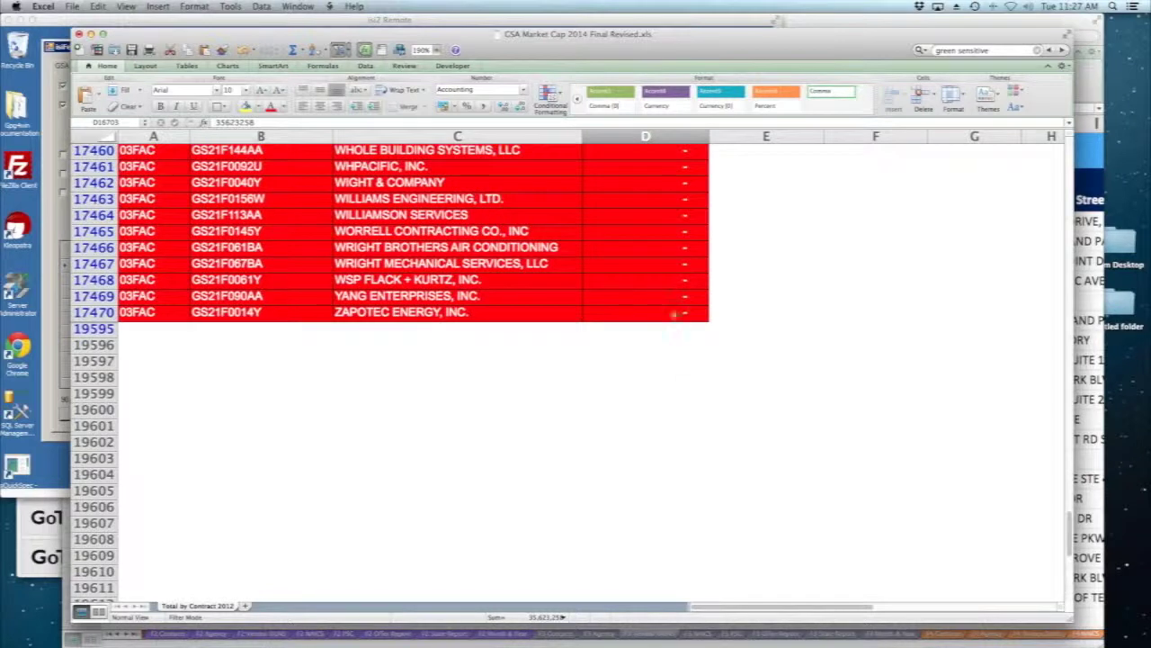
left_click(673, 314, "shift")
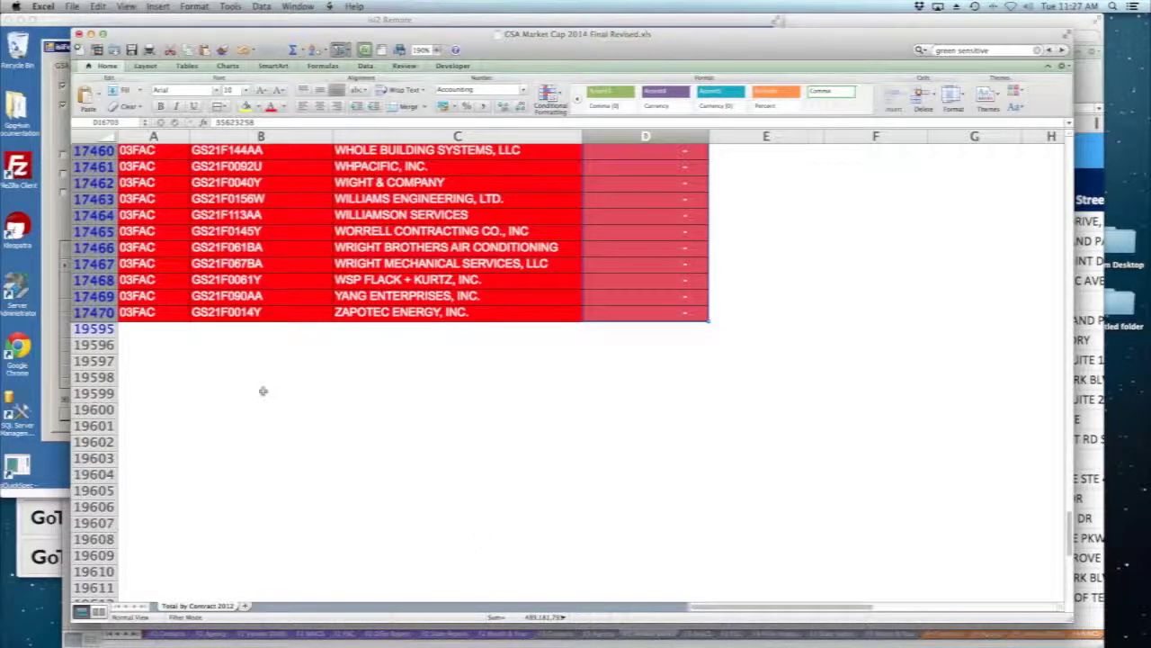
- Minimize that workbook, go to the summary sheet in Market Essentials Sample.xlsx, and select the Main column's cells C4 to C12
left_click(91, 33)
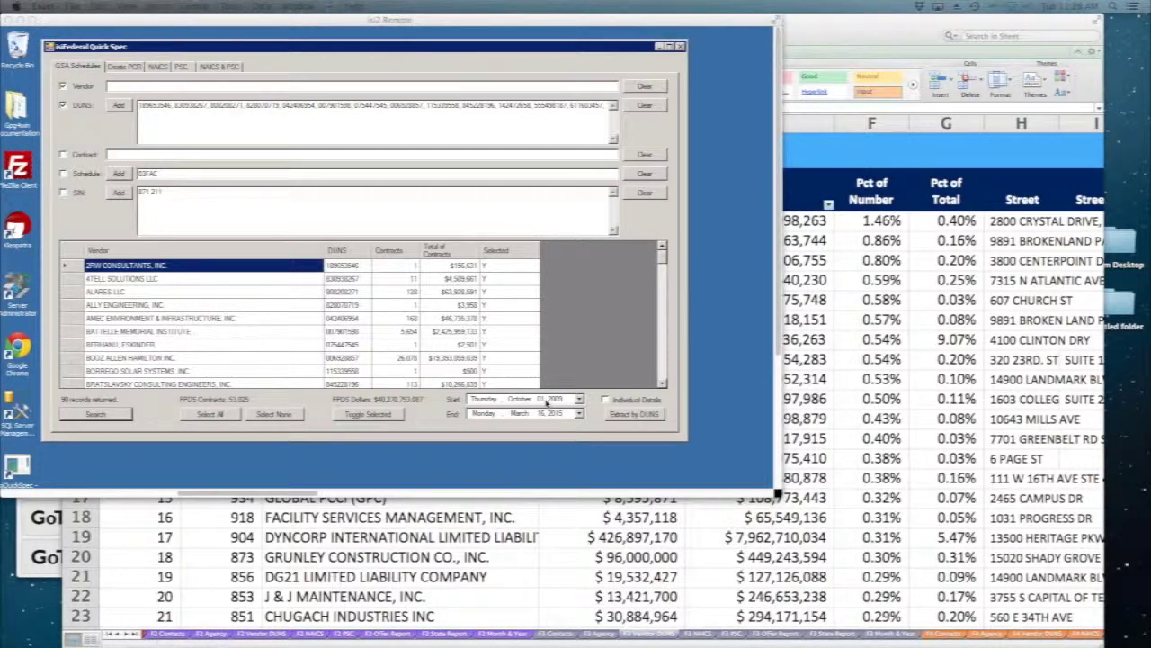
left_click(825, 25)
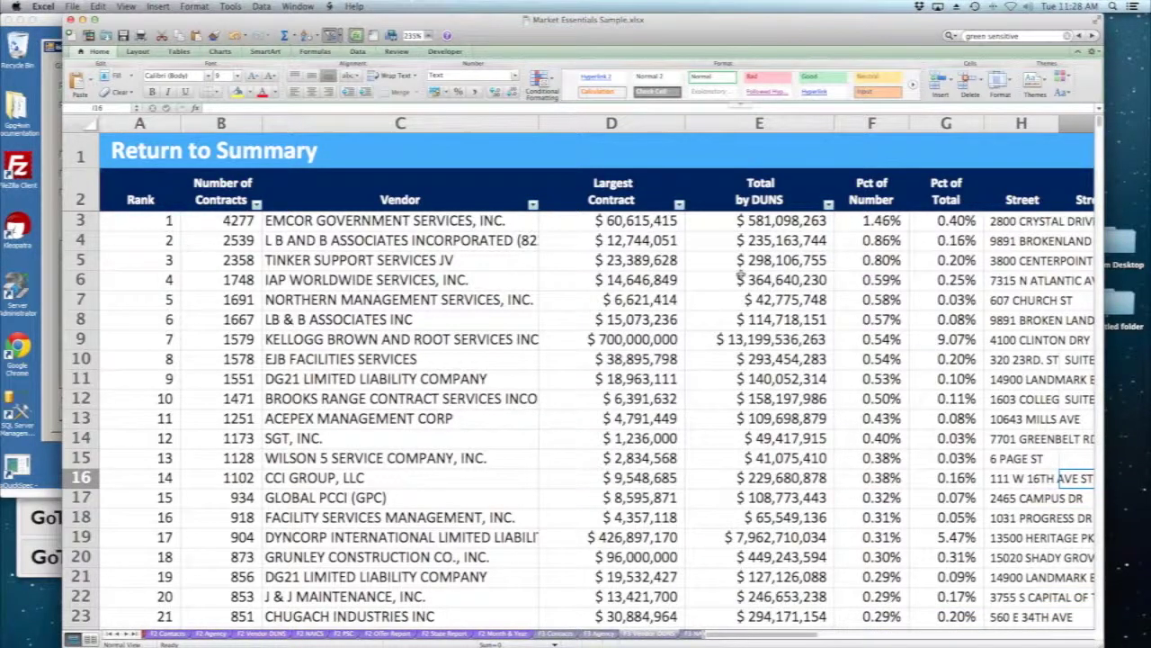
left_click(158, 159)
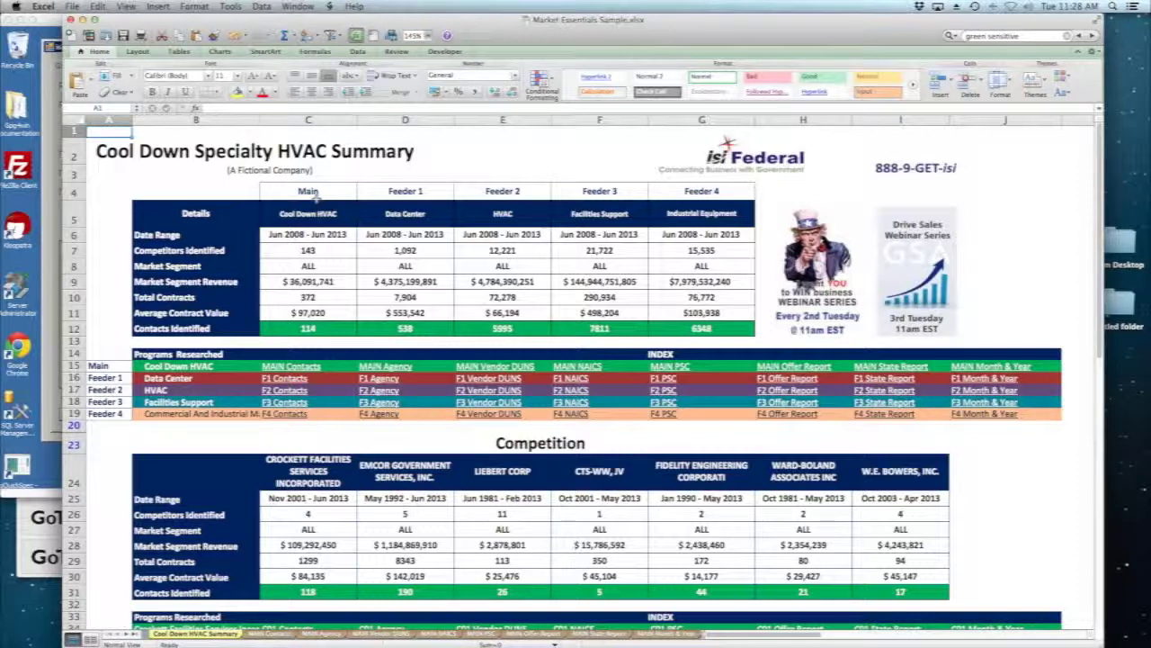
left_click_drag(314, 193, 315, 329)
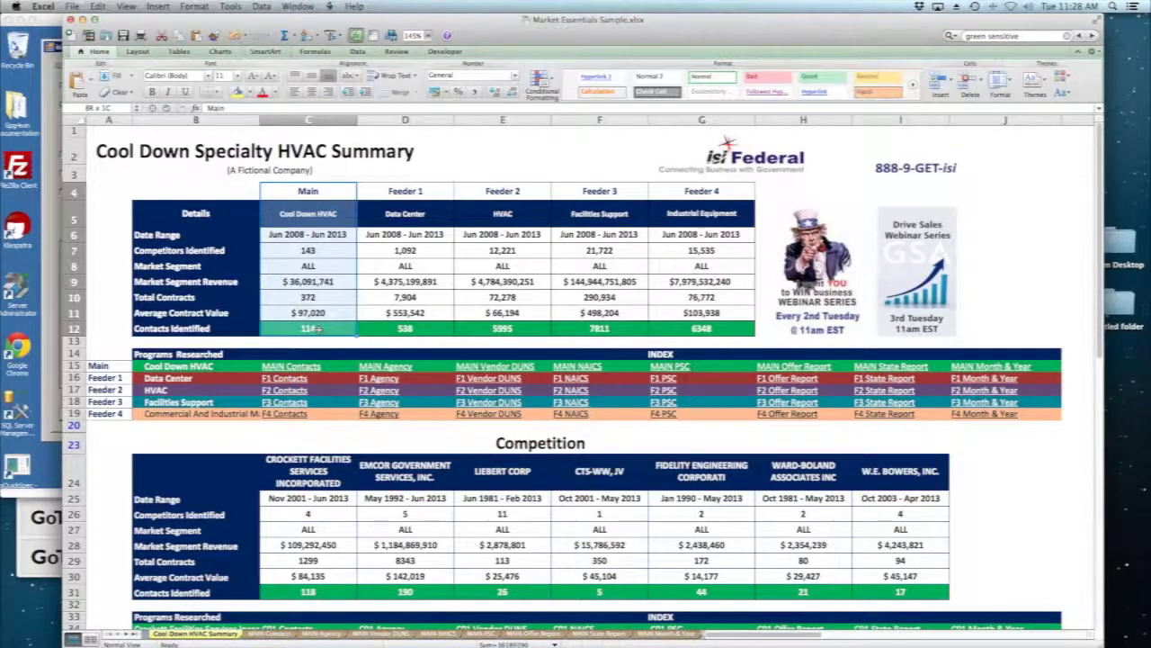